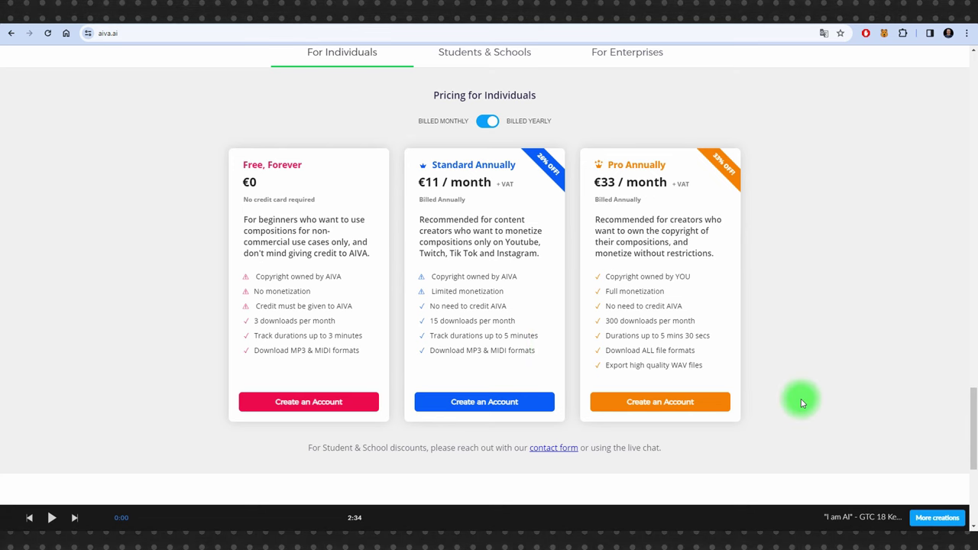
Step: Switch the pricing display to Billed Monthly and scroll back to the top of the page
{"action": "left_click", "coordinate": [486, 122]}
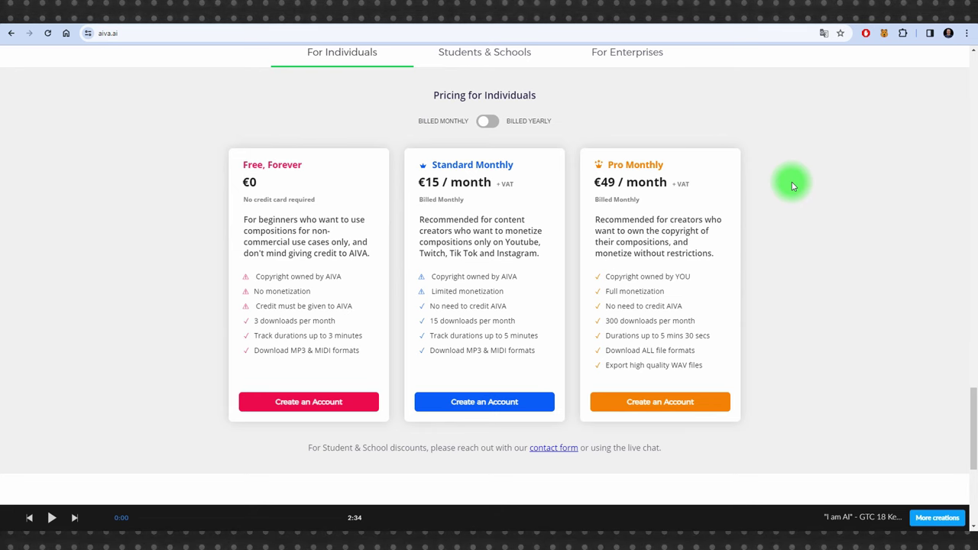
{"action": "scroll", "coordinate": [819, 380], "scroll_direction": "up", "scroll_amount": 15}
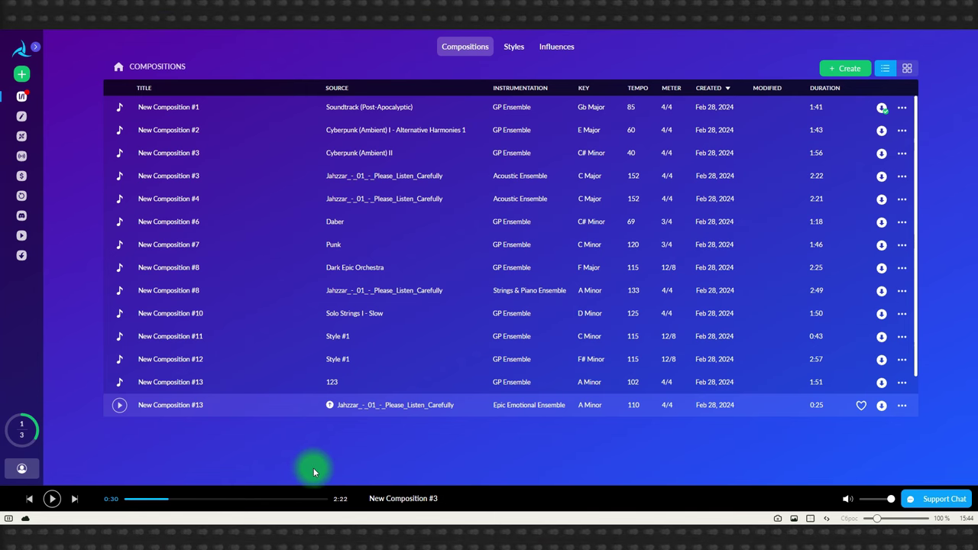
Step: Briefly play the uploaded Jahzzar influence track, pause it, and return to the Compositions list
{"action": "mouse_move", "coordinate": [382, 183]}
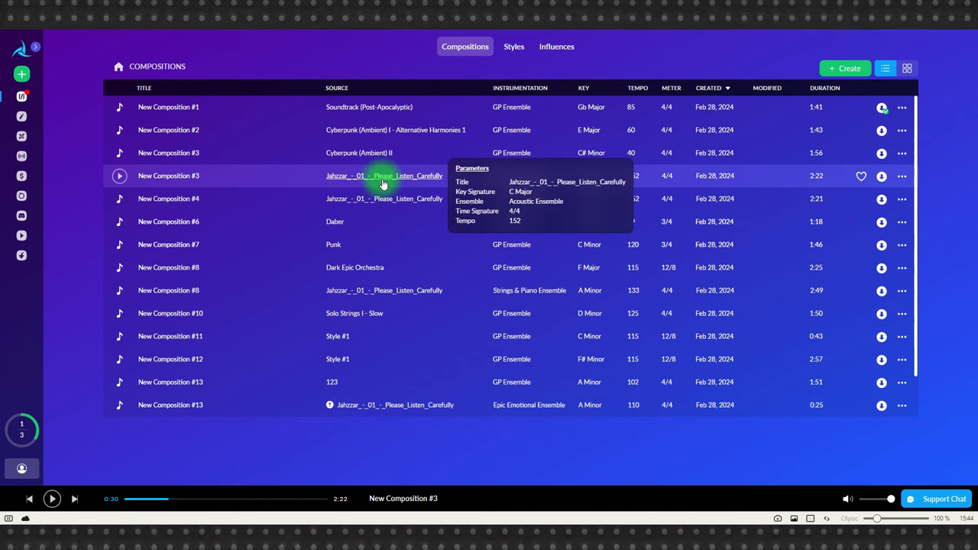
{"action": "left_click", "coordinate": [558, 50]}
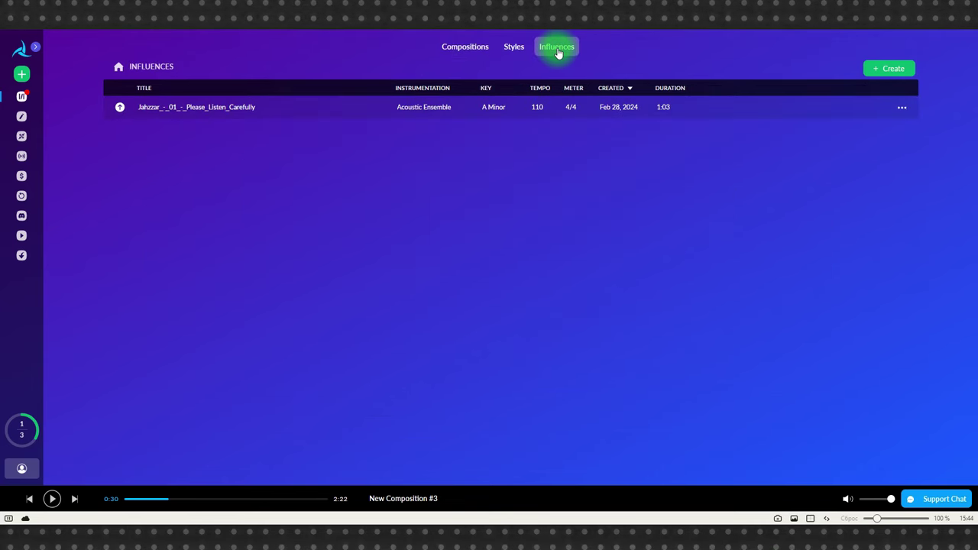
{"action": "left_click", "coordinate": [120, 108]}
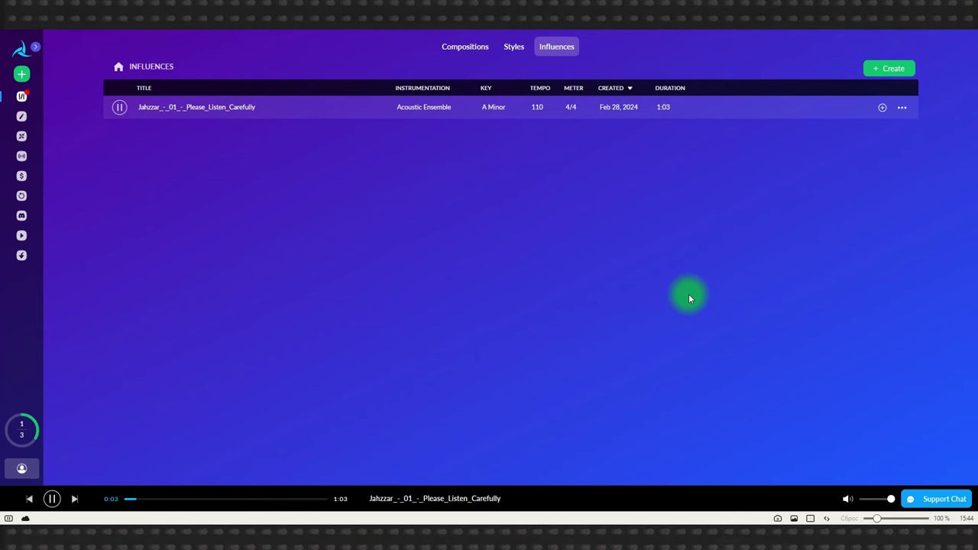
{"action": "left_click", "coordinate": [120, 108]}
{"action": "left_click", "coordinate": [474, 58]}
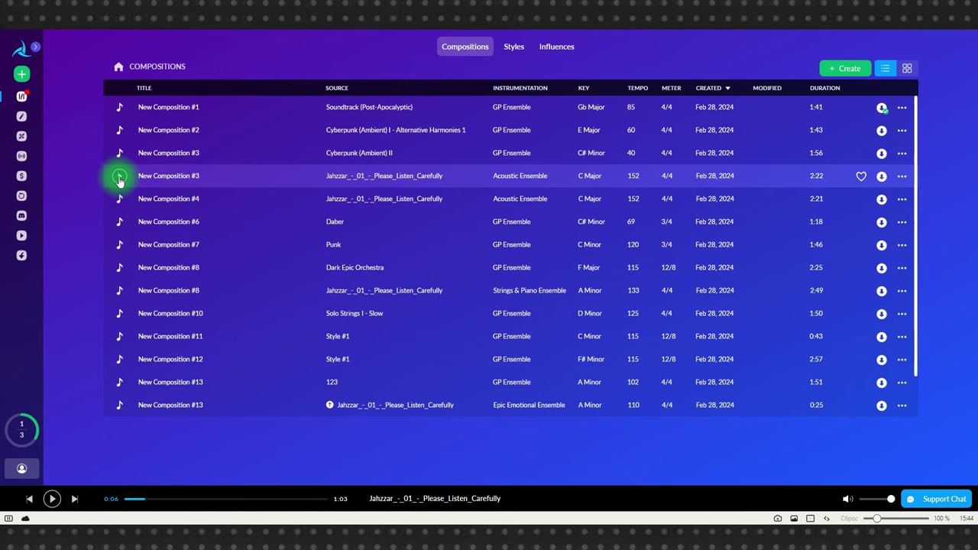
Step: Play New Composition #3, pause it at 0:32, and expand the sidebar to show section names
{"action": "left_click", "coordinate": [120, 178]}
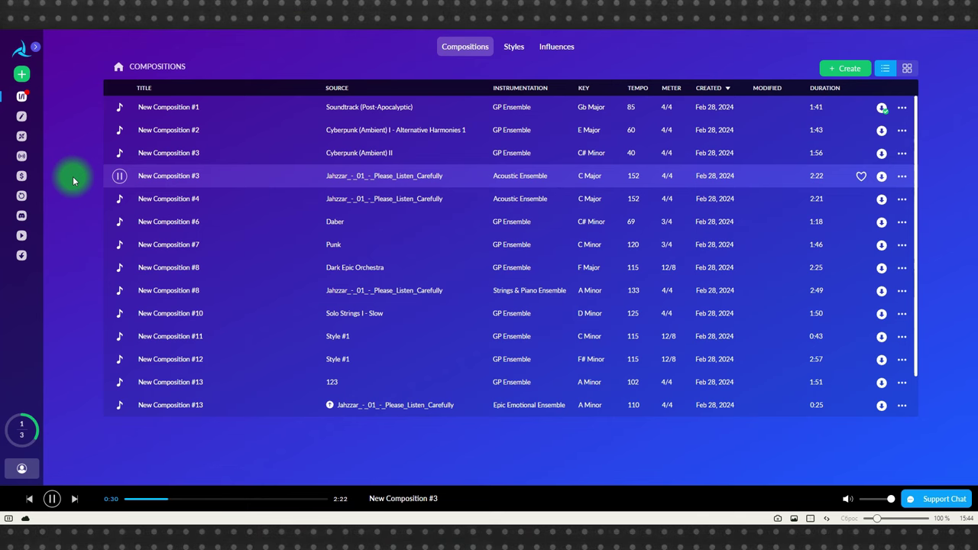
{"action": "left_click", "coordinate": [119, 176]}
{"action": "left_click", "coordinate": [35, 46]}
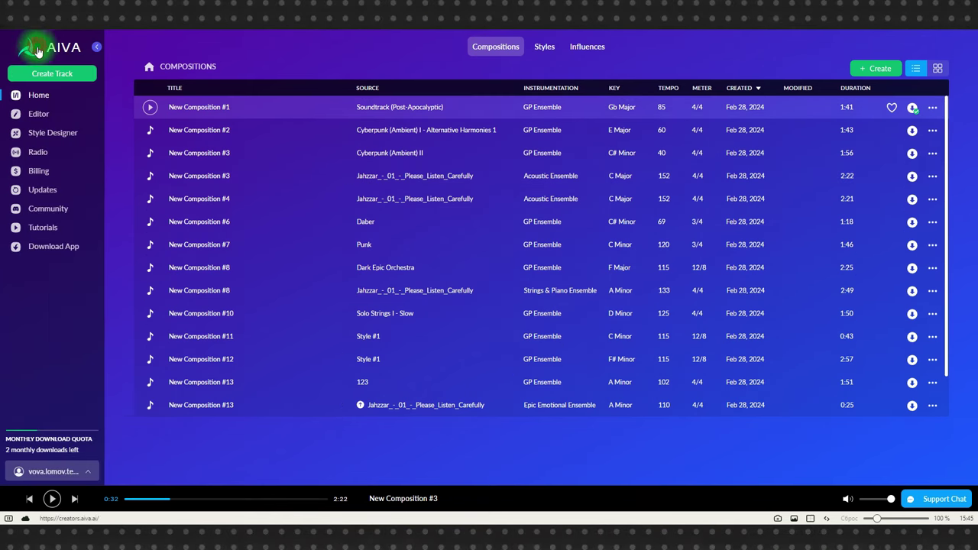
Step: Open New Composition #3 in the Editor and briefly play it from just before section B
{"action": "left_click", "coordinate": [38, 112]}
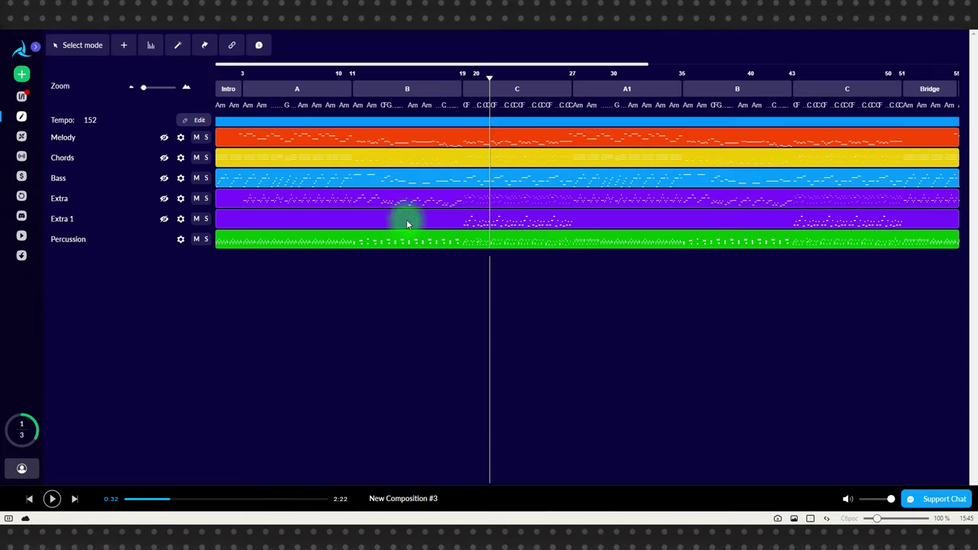
{"action": "left_click", "coordinate": [379, 76]}
{"action": "key", "text": "space"}
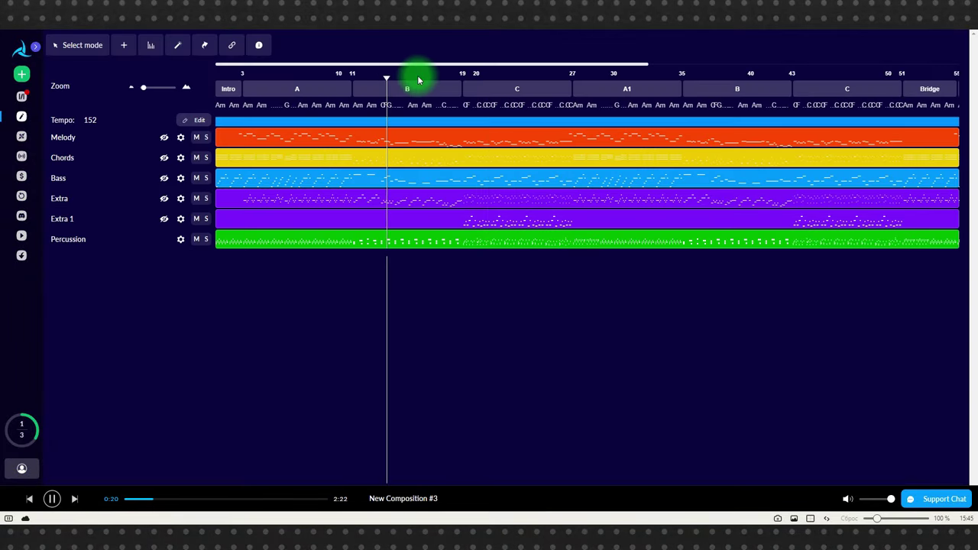
{"action": "key", "text": "space"}
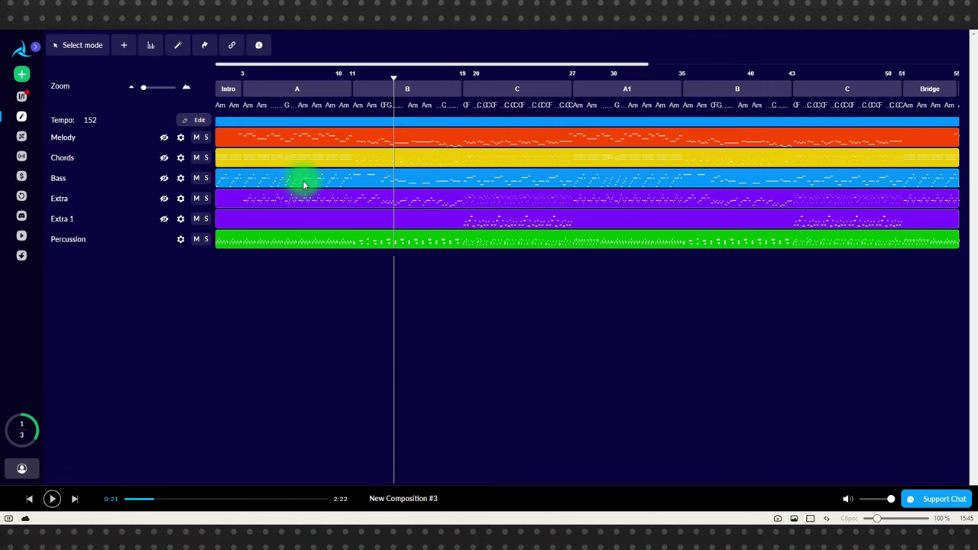
Step: Inspect the Extra and Extra 1 track panels, then solo the Chords track
{"action": "left_click", "coordinate": [326, 202]}
{"action": "left_click", "coordinate": [327, 203]}
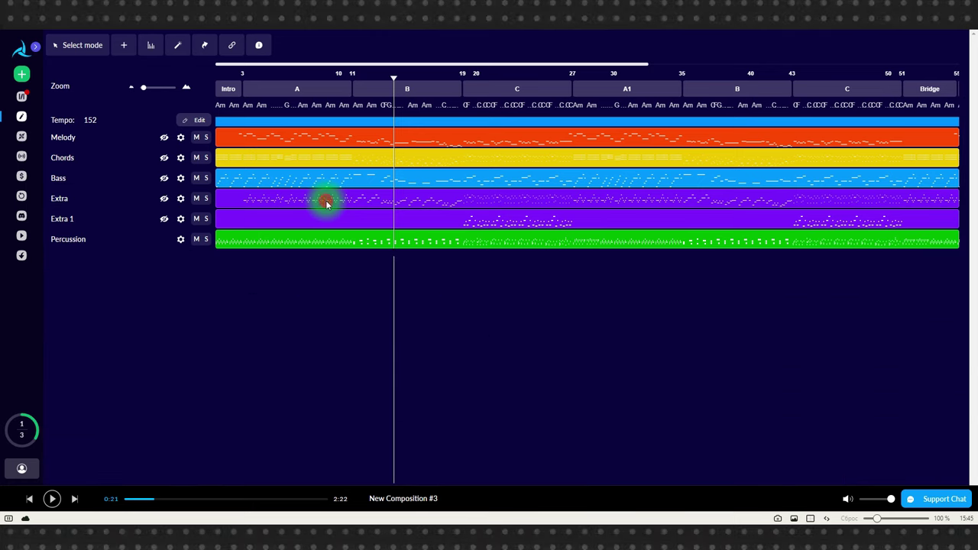
{"action": "left_click", "coordinate": [327, 218]}
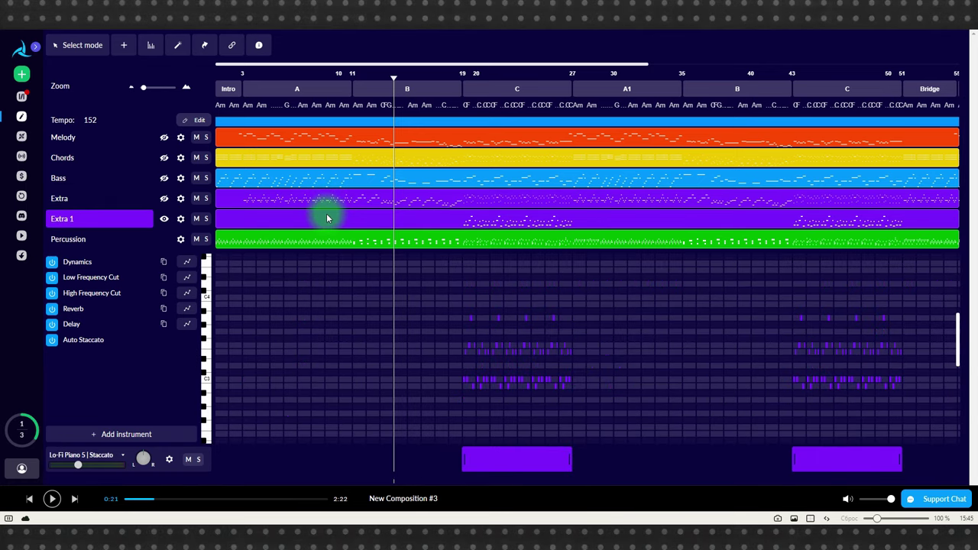
{"action": "left_click", "coordinate": [328, 219]}
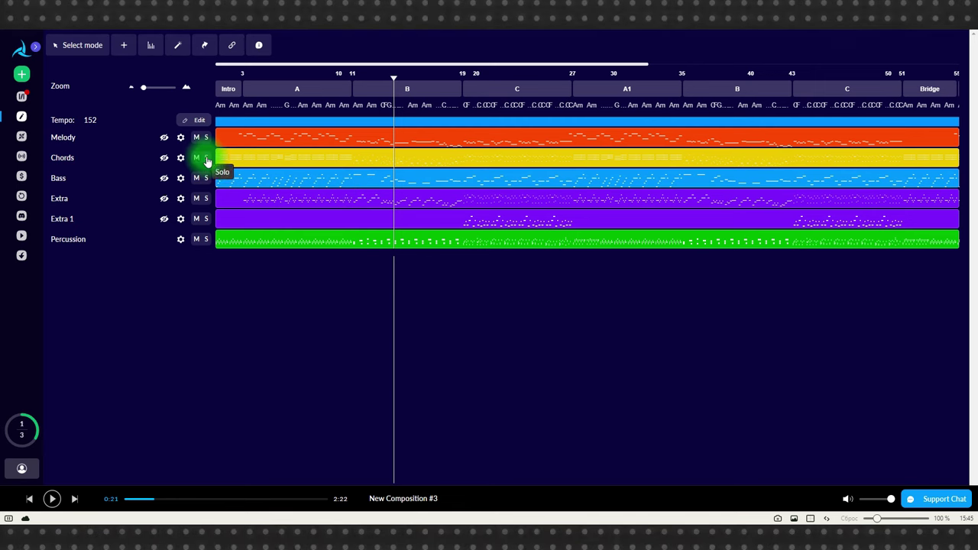
{"action": "left_click", "coordinate": [205, 157]}
Step: Solo the Extra track, dismiss the desktop app notice, and leave the editor discarding changes
{"action": "left_click", "coordinate": [204, 200]}
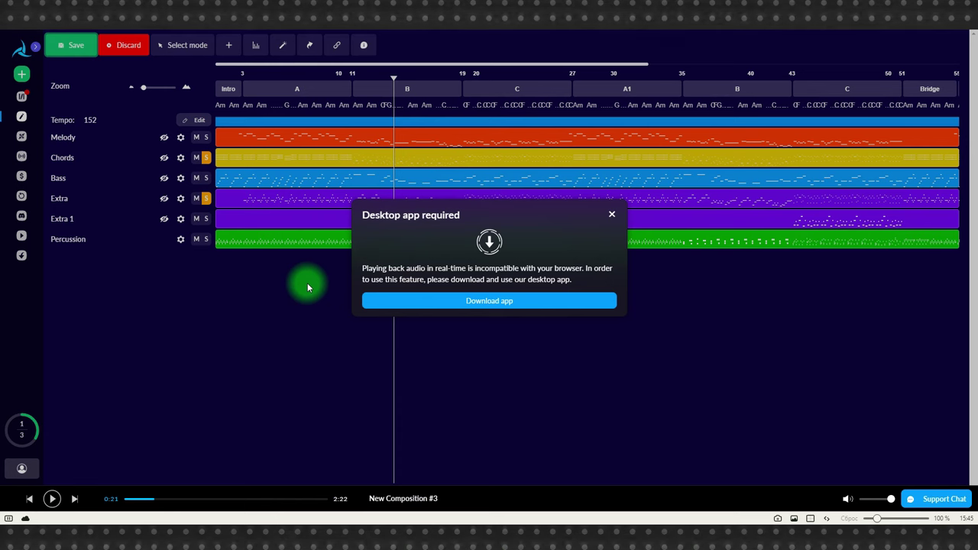
{"action": "left_click", "coordinate": [611, 214]}
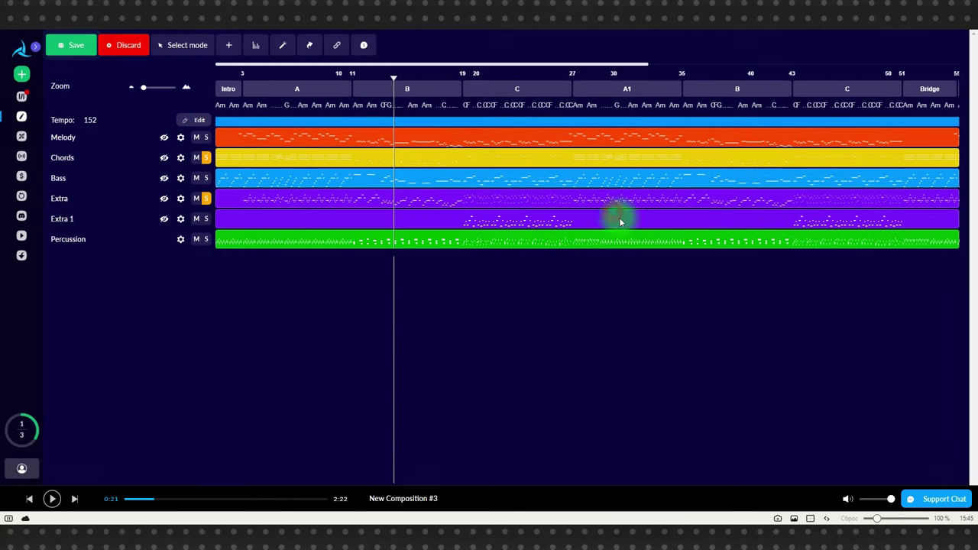
{"action": "left_click", "coordinate": [22, 98]}
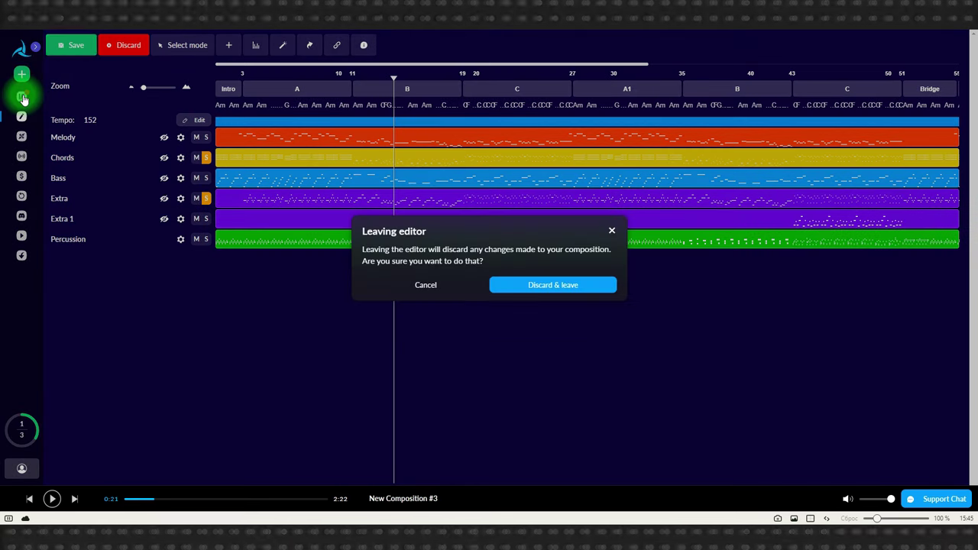
{"action": "left_click", "coordinate": [558, 288]}
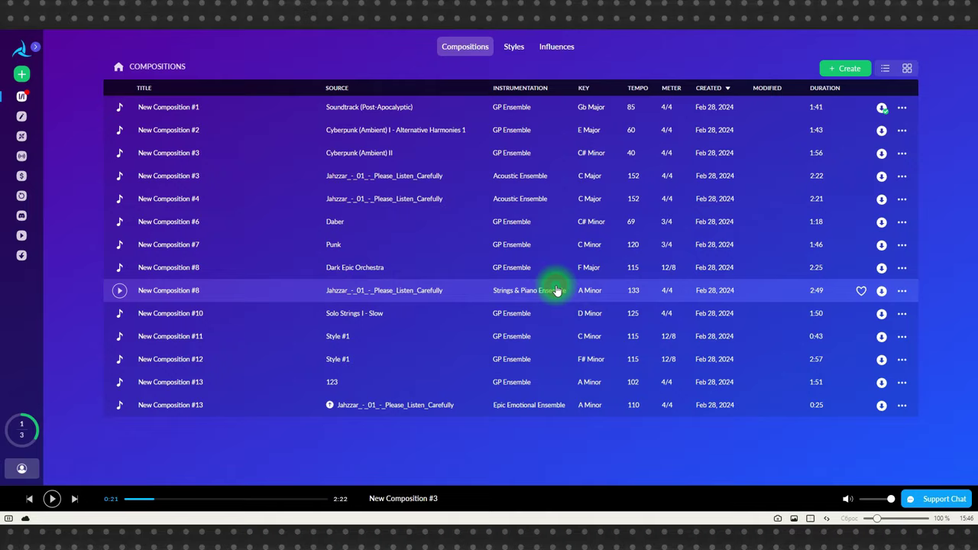
Step: Start a track from a style, search 'punk', and show Cyberpunk (Ambient)'s forked styles
{"action": "left_click", "coordinate": [21, 75]}
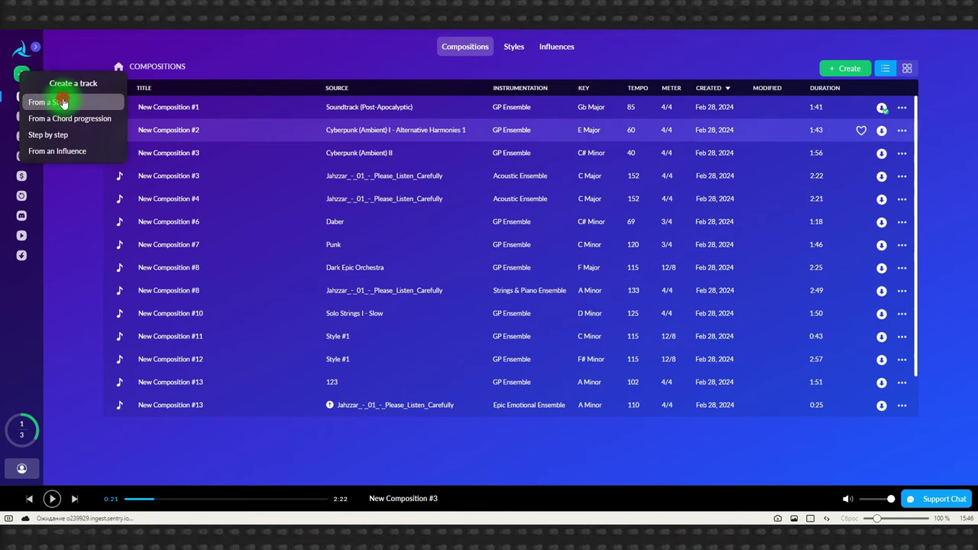
{"action": "left_click", "coordinate": [57, 102]}
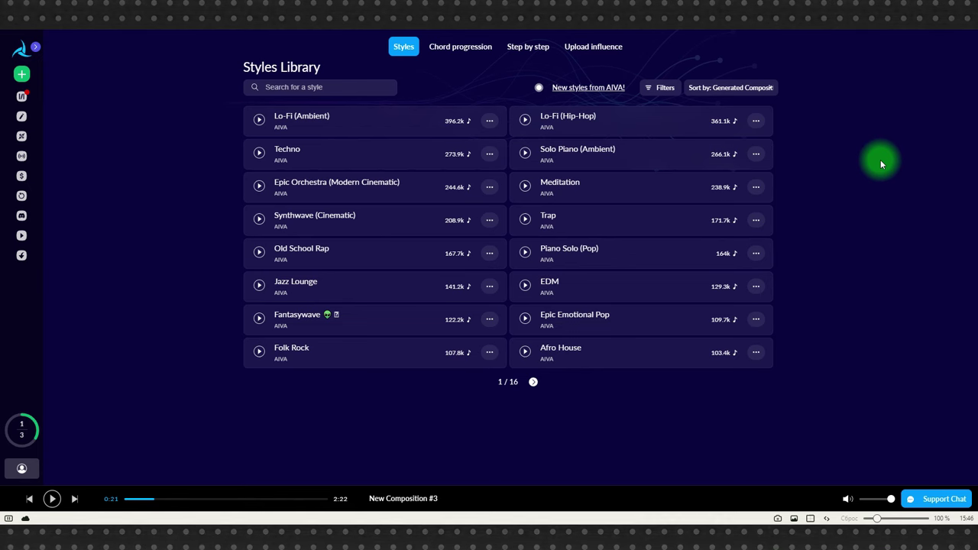
{"action": "left_click", "coordinate": [307, 87]}
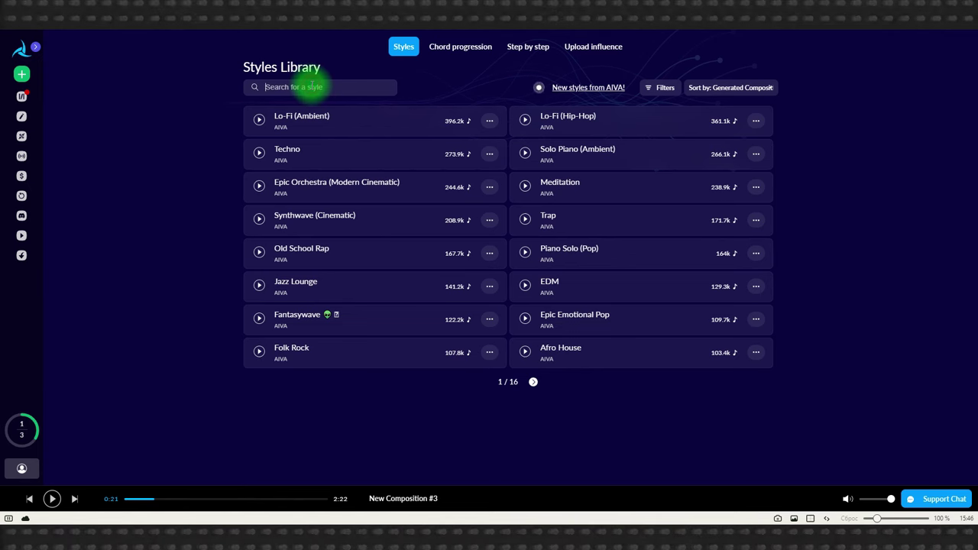
{"action": "type", "text": "punk"}
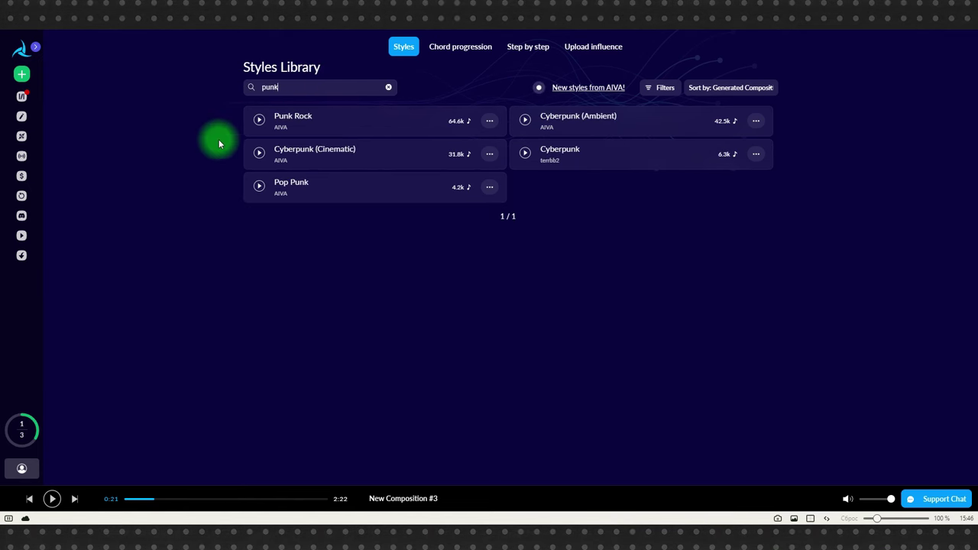
{"action": "left_click", "coordinate": [756, 121]}
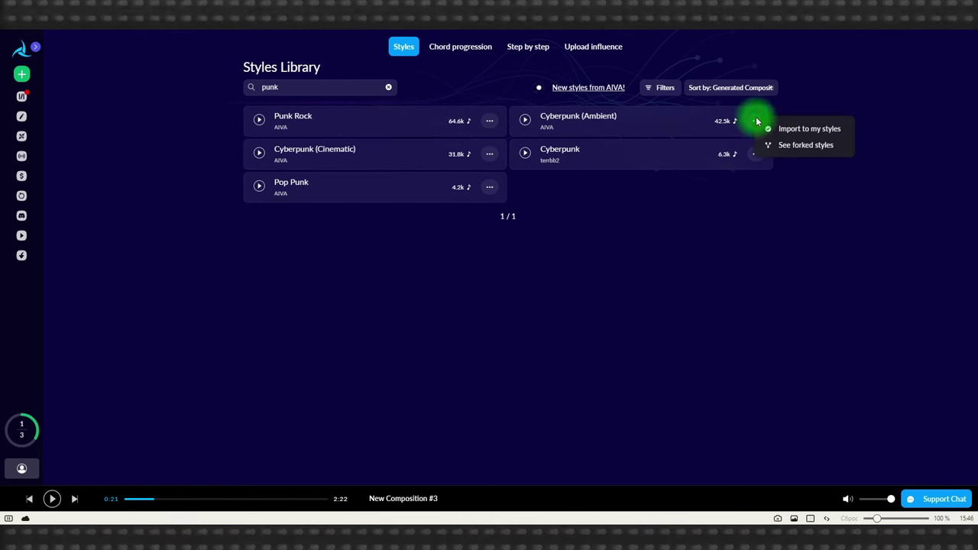
{"action": "left_click", "coordinate": [791, 147]}
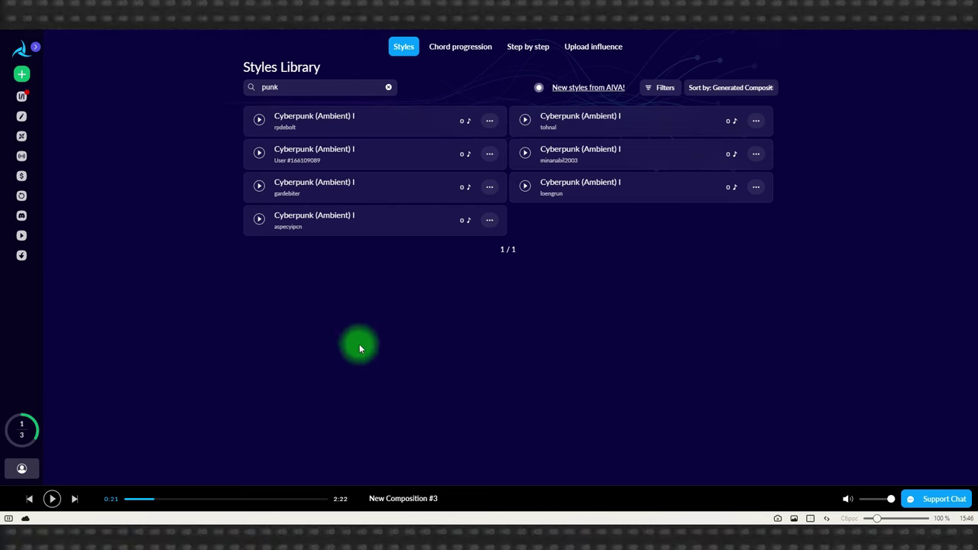
Step: Briefly preview one Cyberpunk (Ambient) fork, stop it, and go back to the Styles Library
{"action": "left_click", "coordinate": [524, 156]}
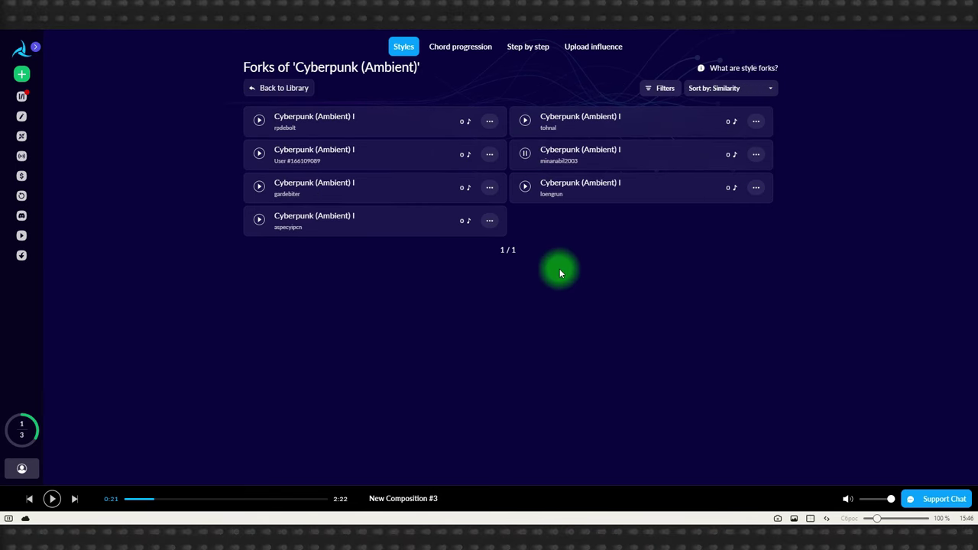
{"action": "left_click", "coordinate": [527, 155]}
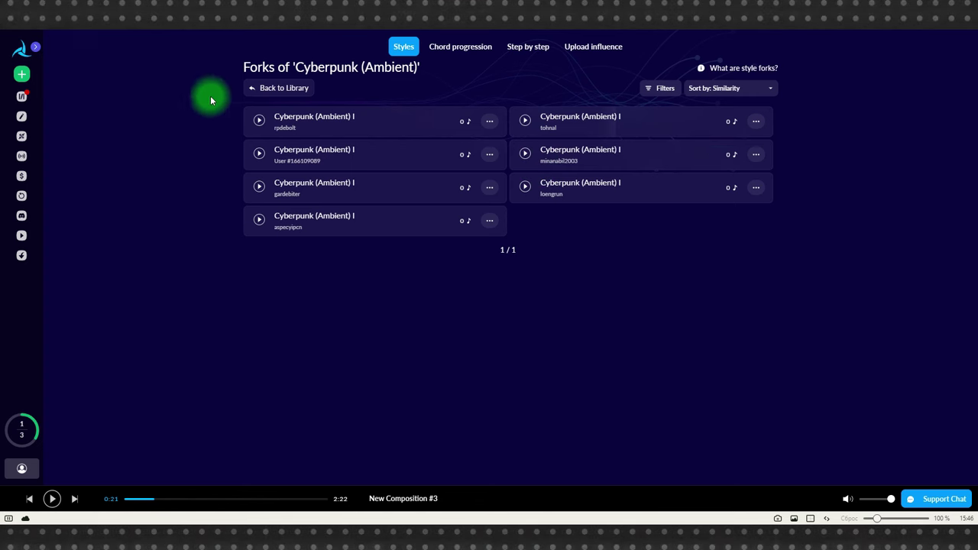
{"action": "left_click", "coordinate": [283, 87]}
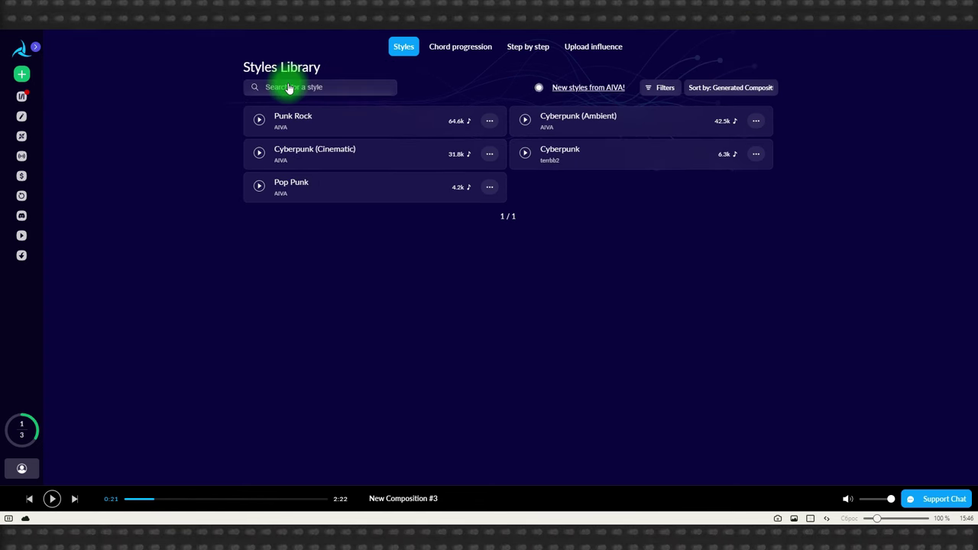
{"action": "mouse_move", "coordinate": [518, 127]}
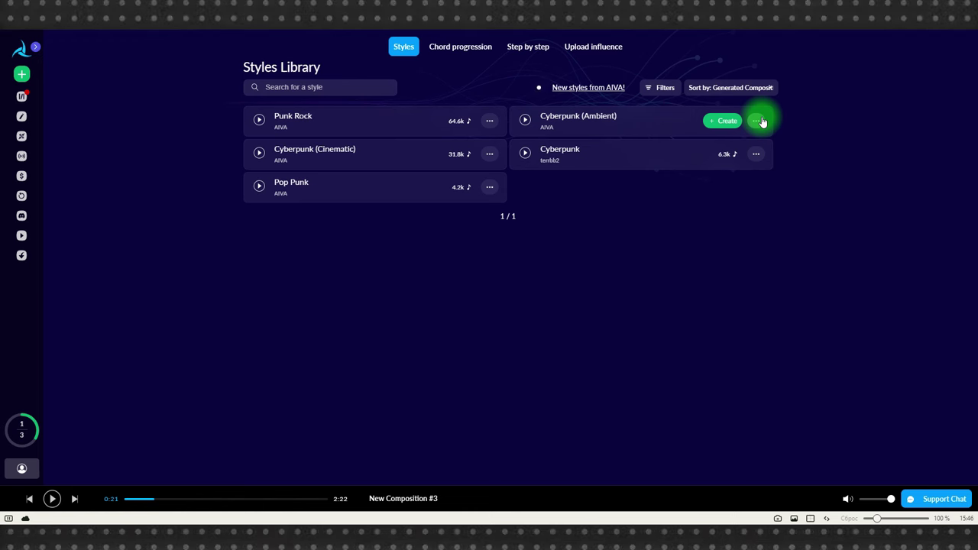
Step: In Cyberpunk (Ambient)'s create dialog, try Any major, revert key signature to Auto, then close
{"action": "left_click", "coordinate": [720, 122]}
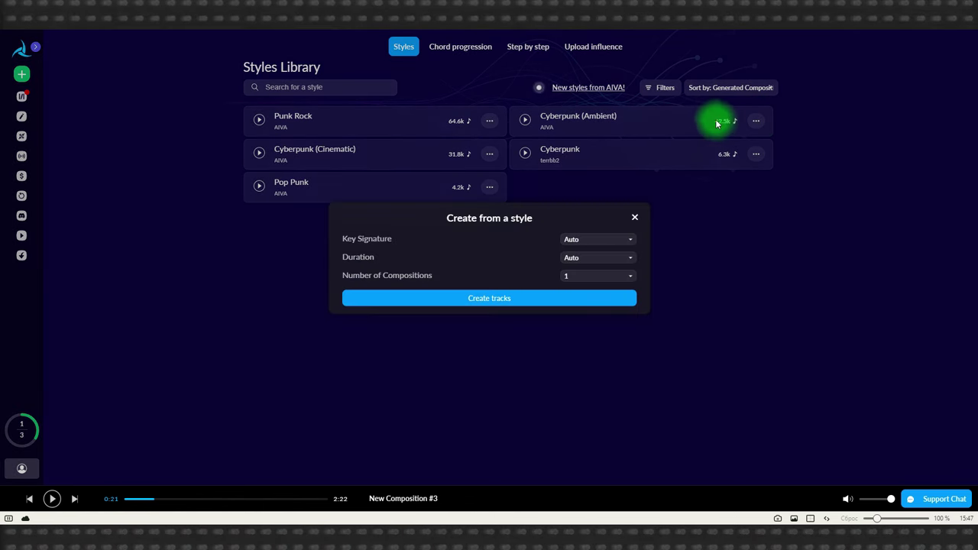
{"action": "left_click", "coordinate": [581, 239]}
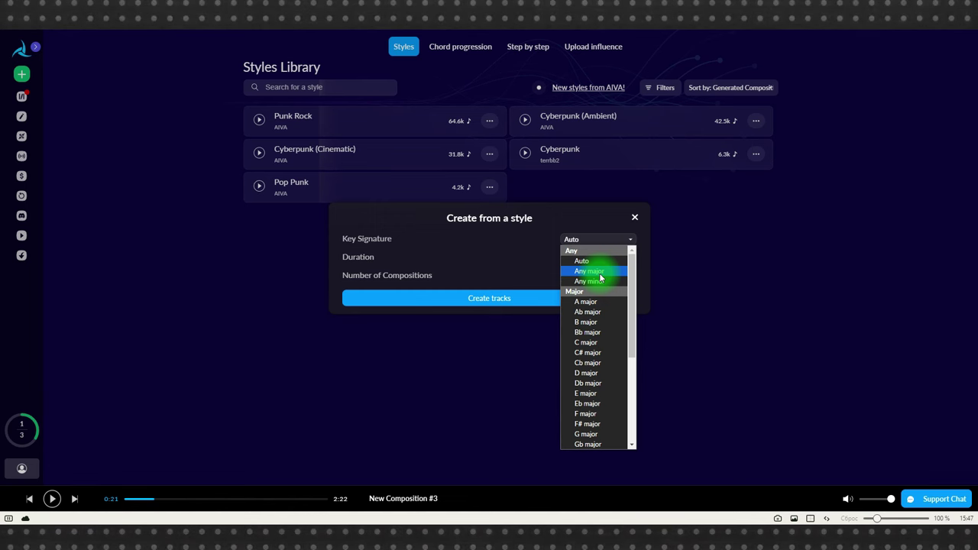
{"action": "left_click", "coordinate": [601, 277]}
{"action": "left_click", "coordinate": [586, 241]}
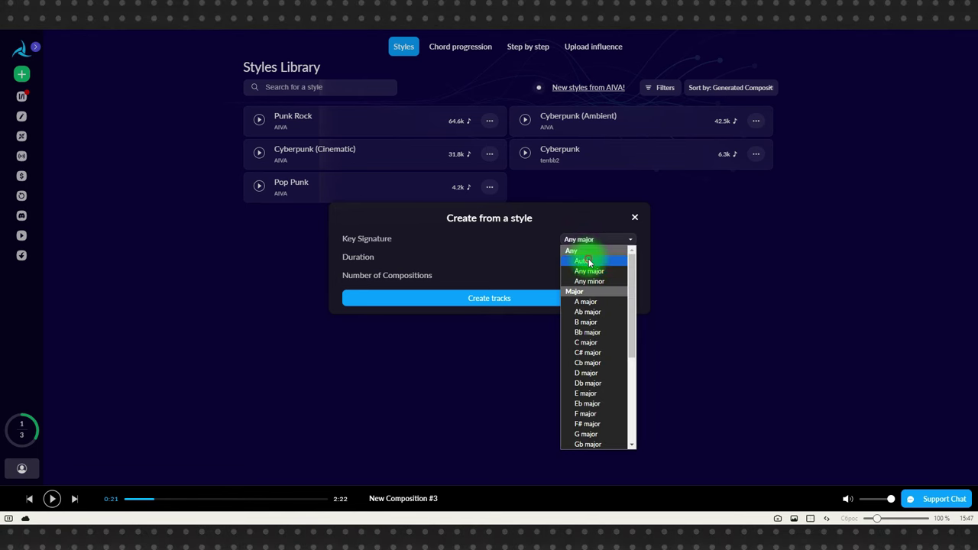
{"action": "left_click", "coordinate": [588, 262]}
{"action": "left_click", "coordinate": [590, 261]}
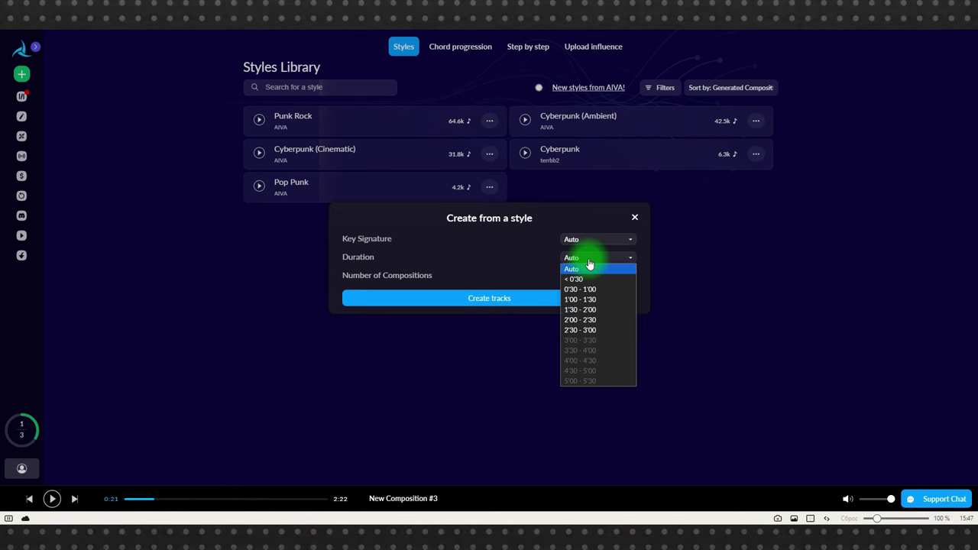
{"action": "left_click", "coordinate": [689, 256]}
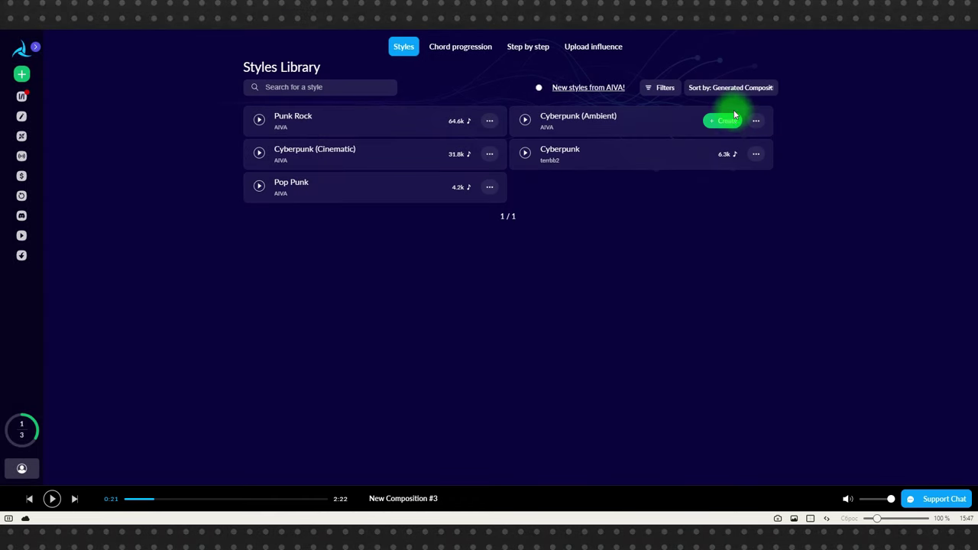
Step: Reopen Create for Cyberpunk (Ambient), keep Number of Compositions at 1, and generate the track
{"action": "left_click", "coordinate": [723, 120]}
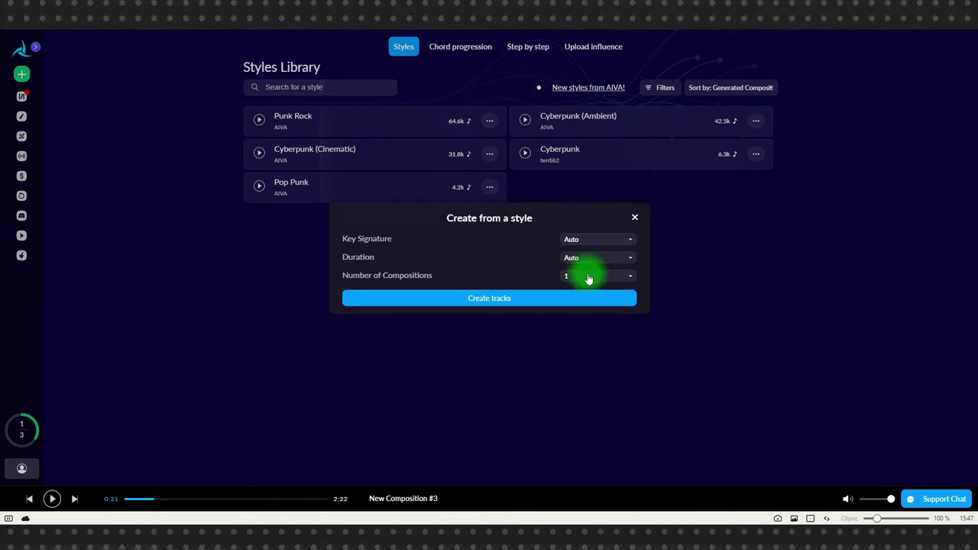
{"action": "left_click", "coordinate": [588, 277]}
{"action": "left_click", "coordinate": [587, 285]}
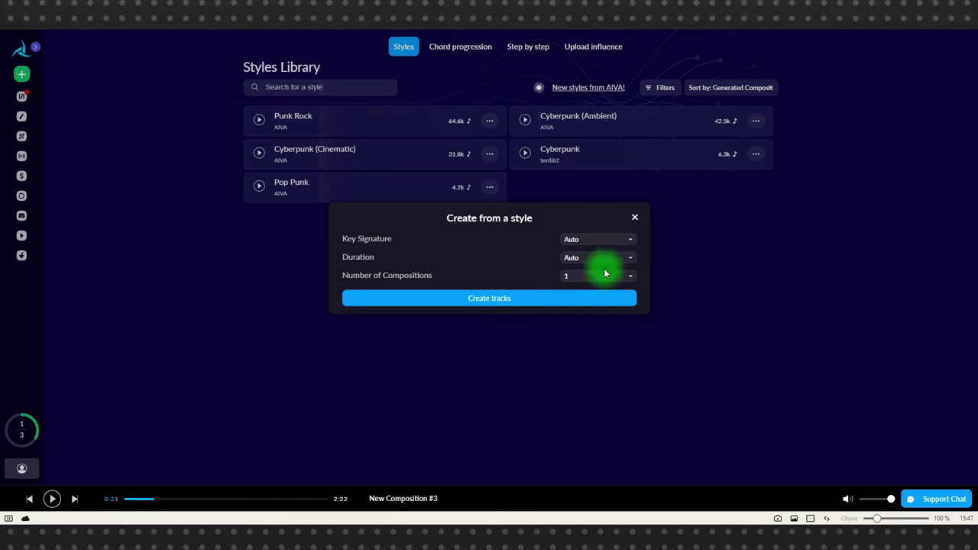
{"action": "left_click", "coordinate": [485, 298]}
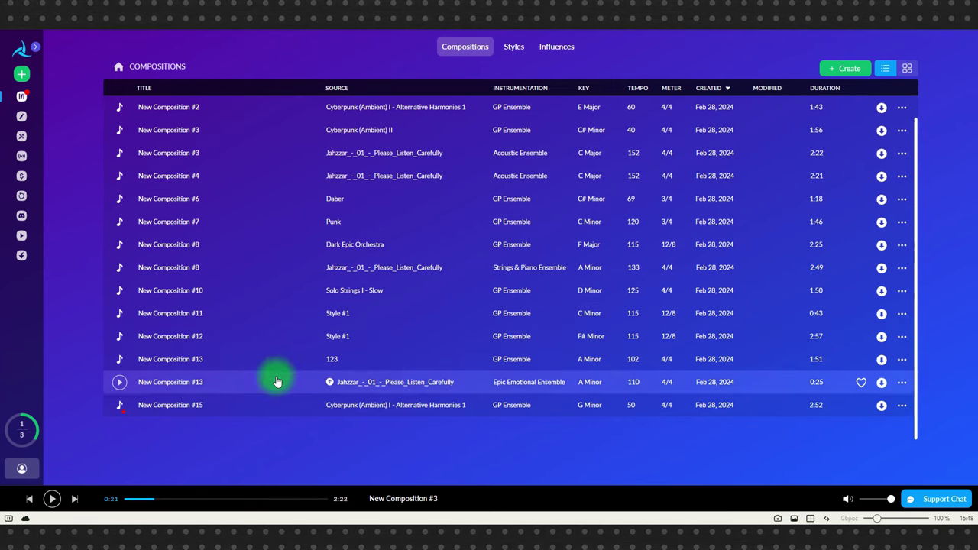
Step: Preview New Composition #15, expand the sidebar, and open it in the Editor
{"action": "left_click", "coordinate": [117, 410]}
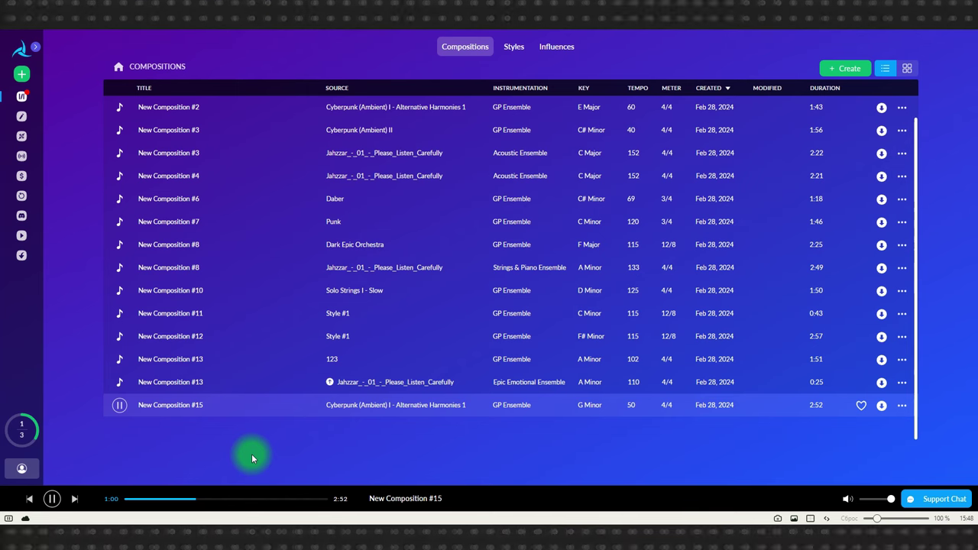
{"action": "left_click", "coordinate": [120, 405]}
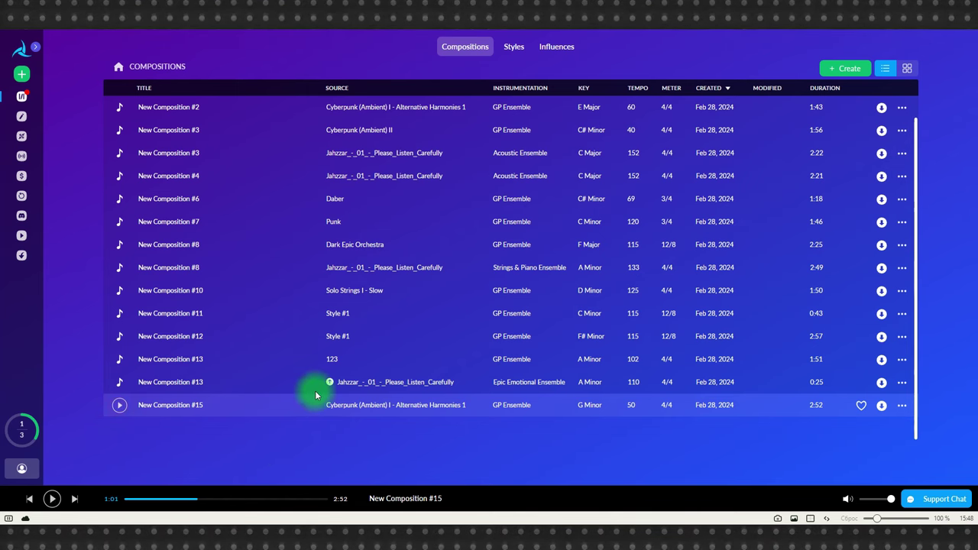
{"action": "left_click", "coordinate": [35, 47]}
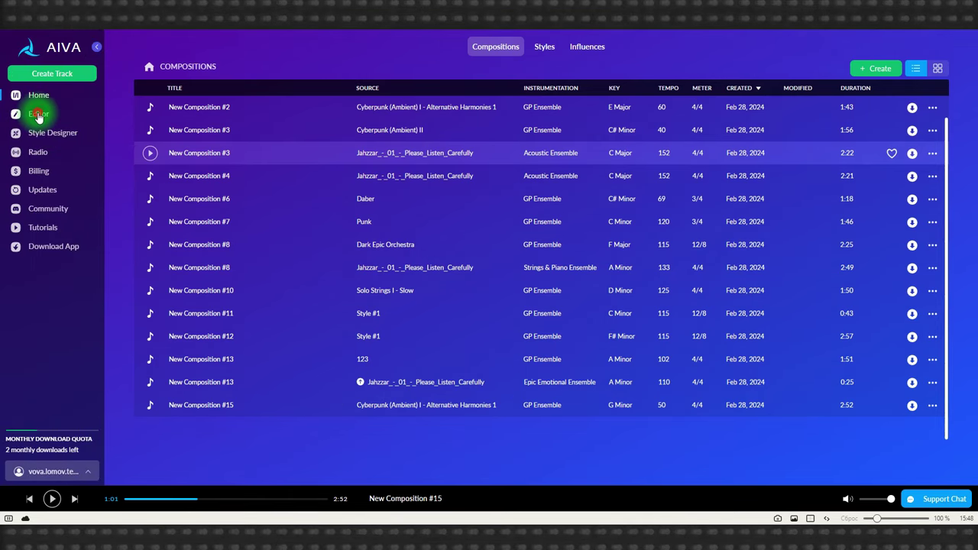
{"action": "left_click", "coordinate": [38, 115]}
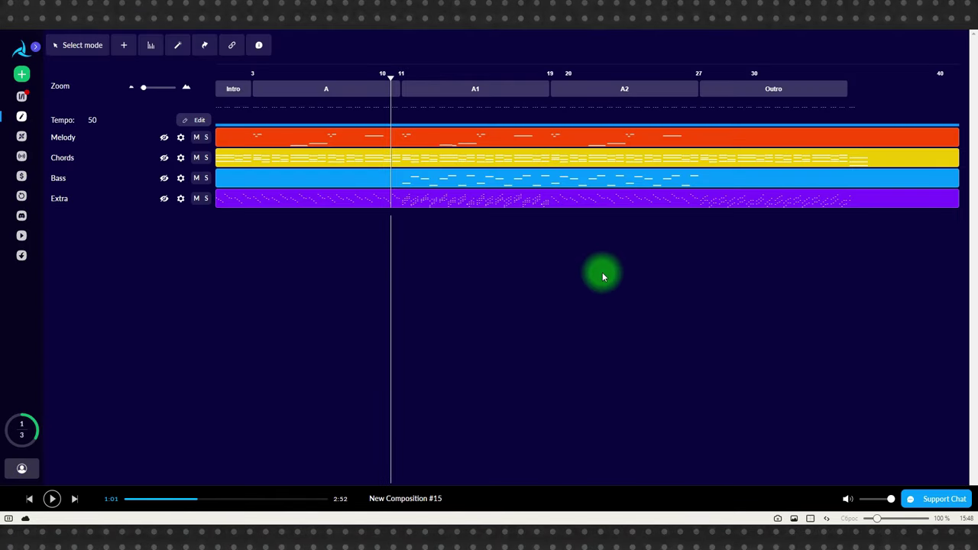
Step: Download the Windows installer AIVA-2.4.11.Setup.exe and run it
{"action": "left_click", "coordinate": [23, 257]}
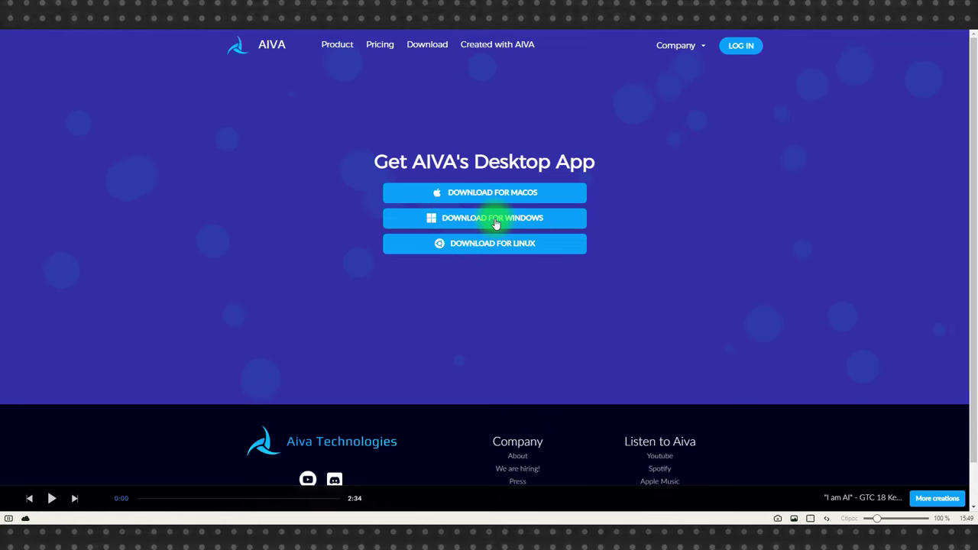
{"action": "left_click", "coordinate": [497, 225]}
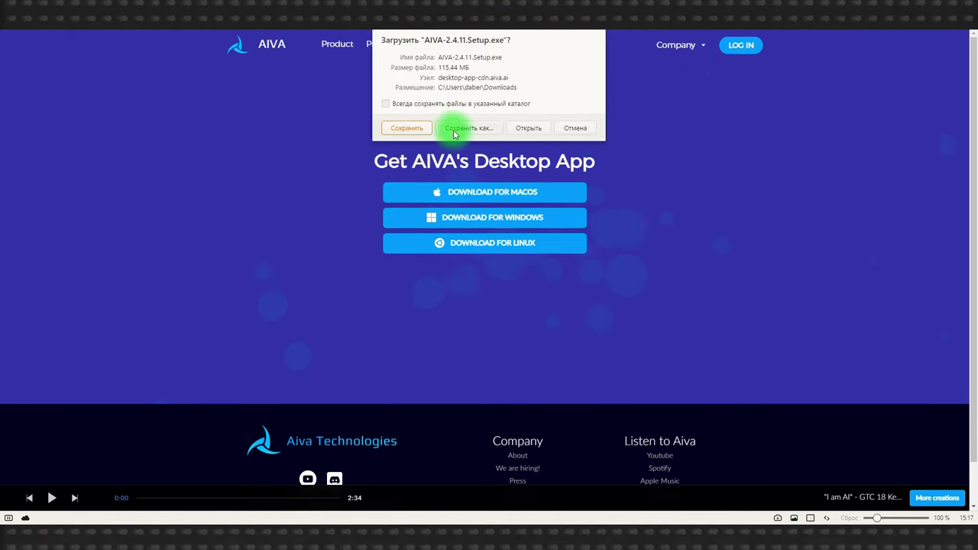
{"action": "left_click", "coordinate": [409, 129]}
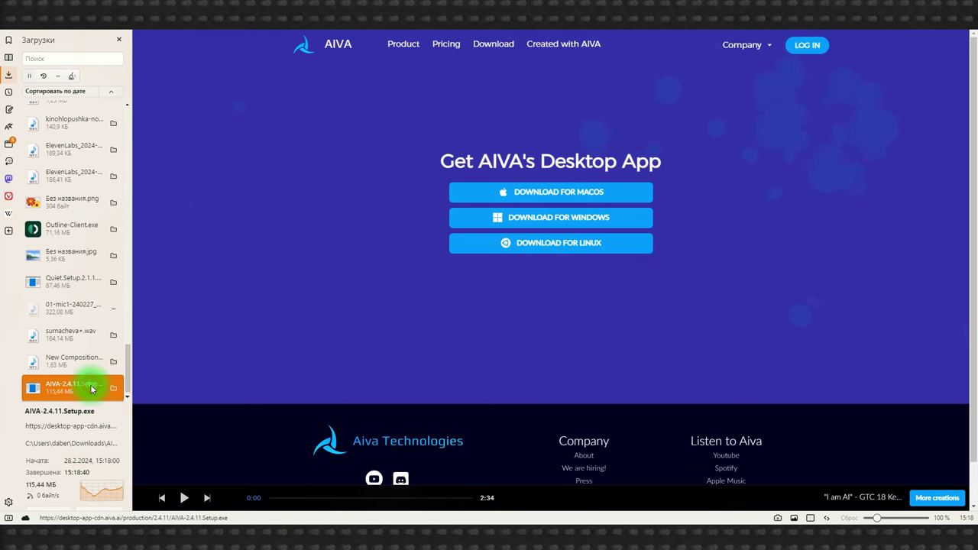
{"action": "double_click", "coordinate": [92, 390]}
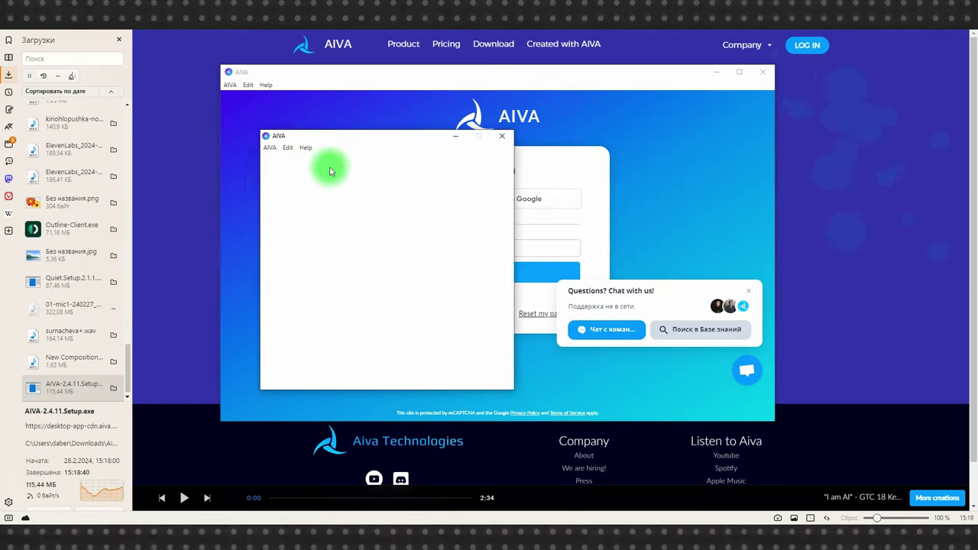
Step: Sign in with the Google account e-mail, password and verification code, then maximize the desktop app
{"action": "left_click_drag", "start_coordinate": [365, 135], "coordinate": [279, 123]}
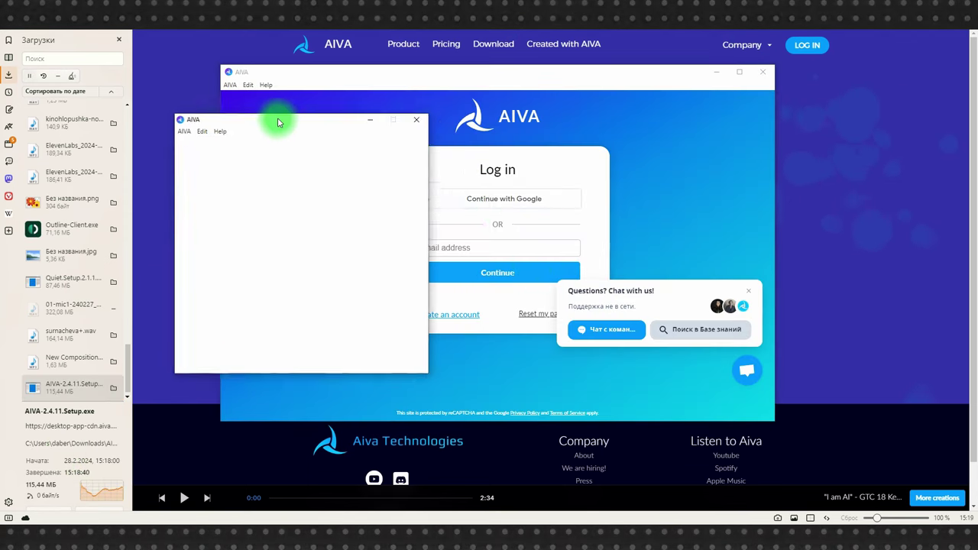
{"action": "key", "text": "ctrl+v"}
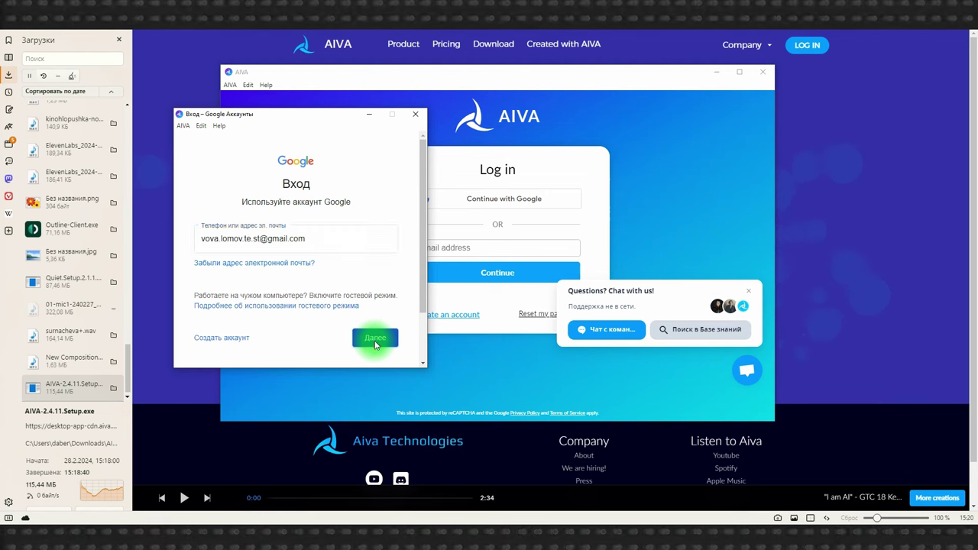
{"action": "left_click", "coordinate": [375, 344]}
{"action": "key", "text": "ctrl+v"}
{"action": "left_click", "coordinate": [384, 308]}
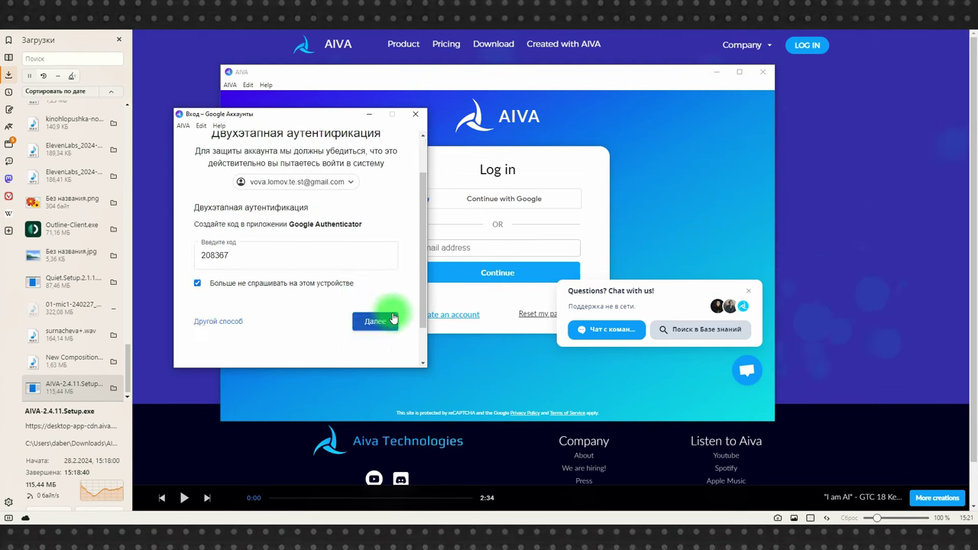
{"action": "left_click", "coordinate": [393, 319]}
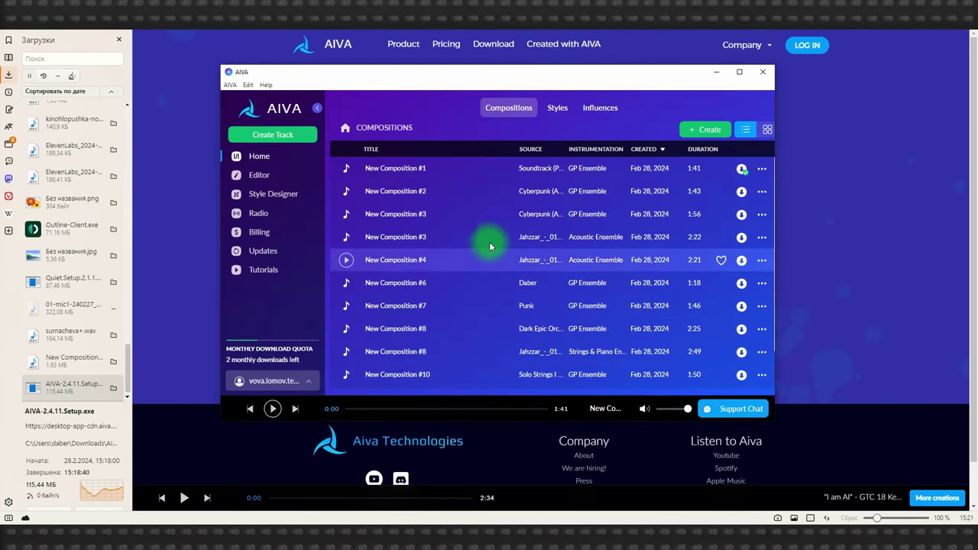
{"action": "double_click", "coordinate": [467, 72]}
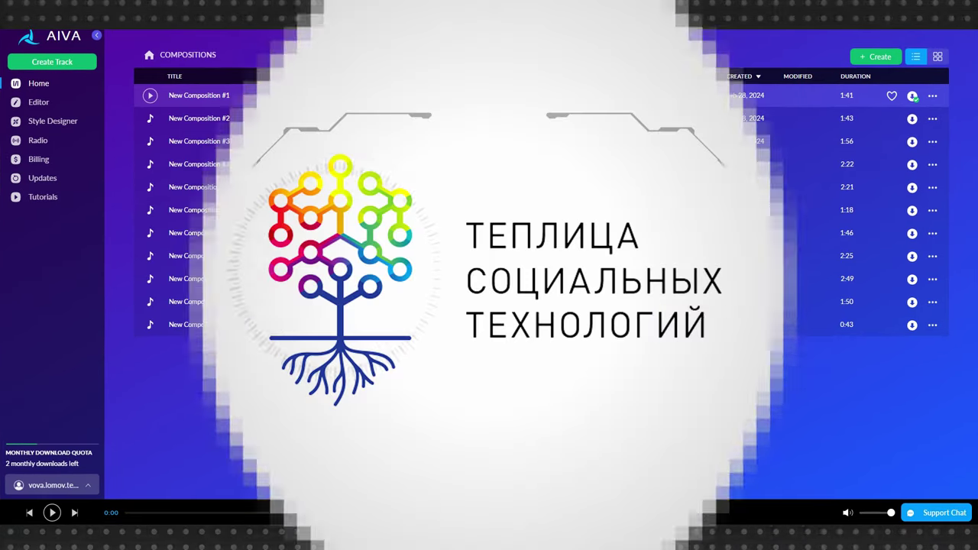